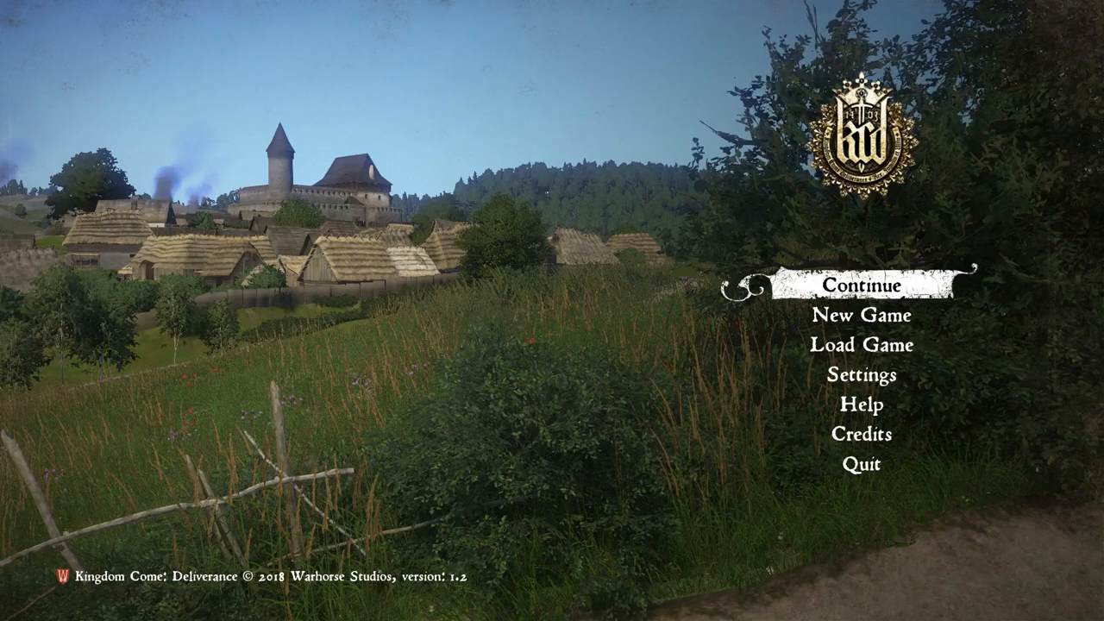
- Switch from the game's main menu to the browser showing the Unlimited Saving mod page
{"action": "key", "text": "alt+Tab"}
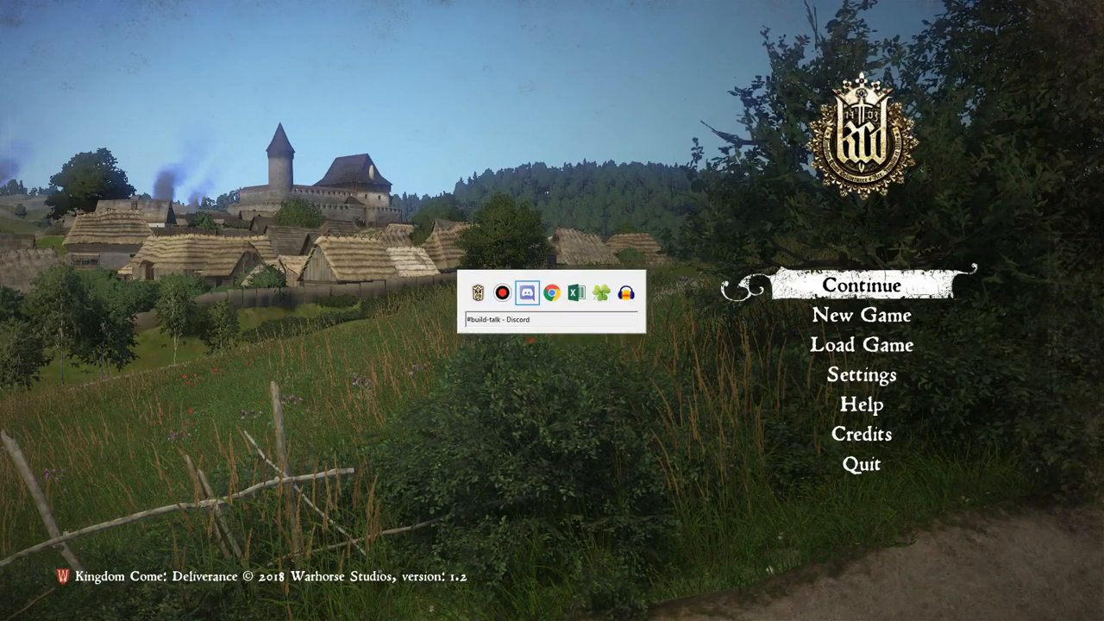
{"action": "key", "text": "Tab"}
{"action": "key", "text": "Tab"}
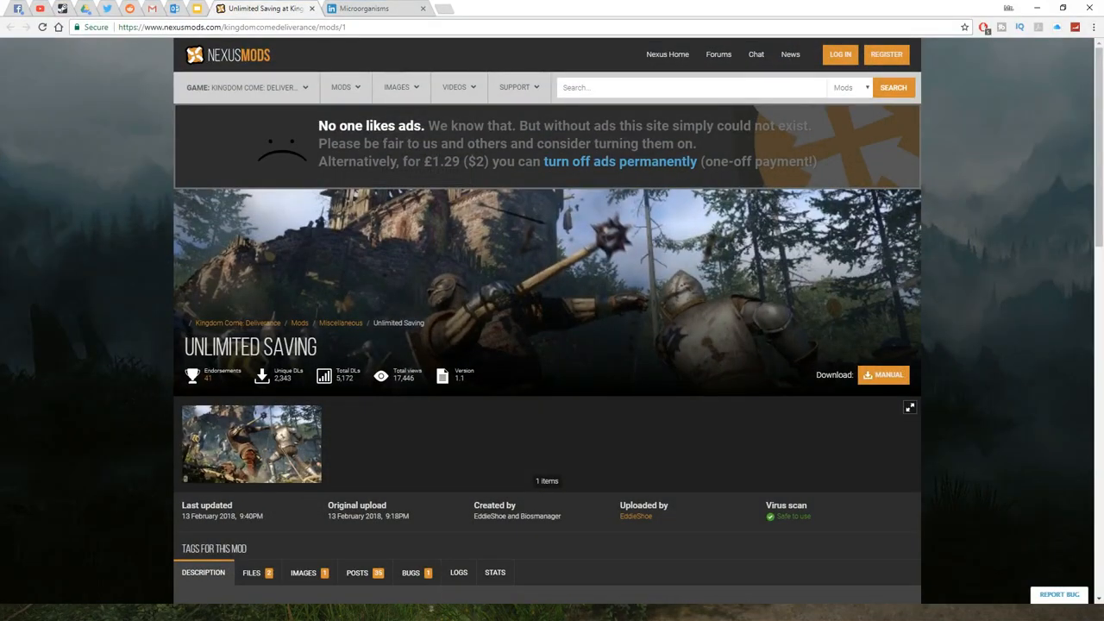
{"action": "scroll", "coordinate": [552, 345], "scroll_direction": "down", "scroll_amount": 3}
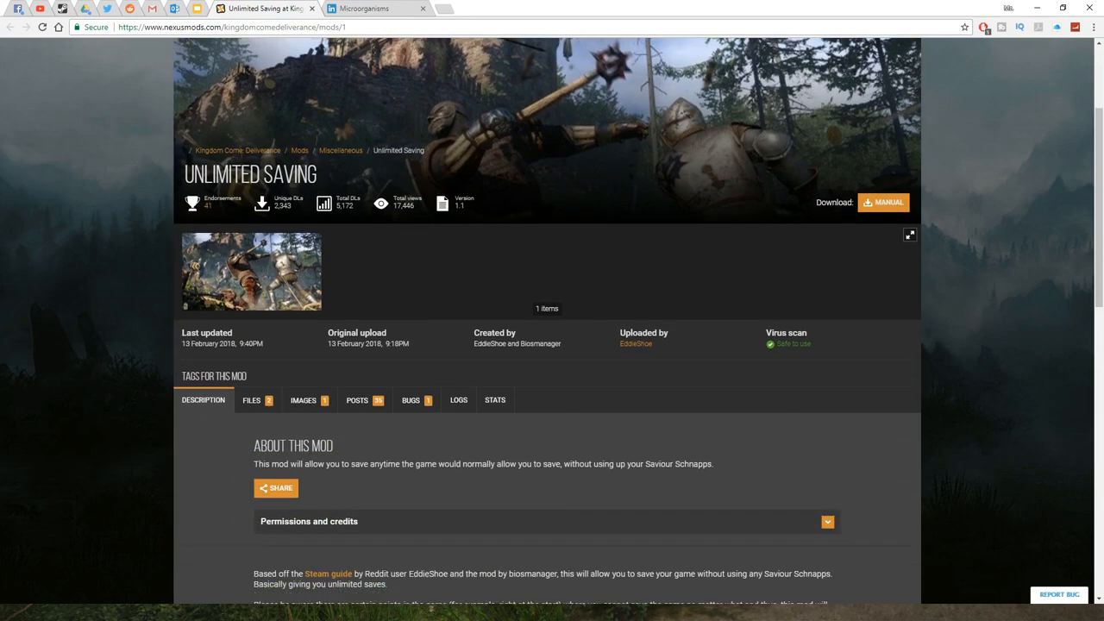
{"action": "scroll", "coordinate": [552, 345], "scroll_direction": "down", "scroll_amount": 2}
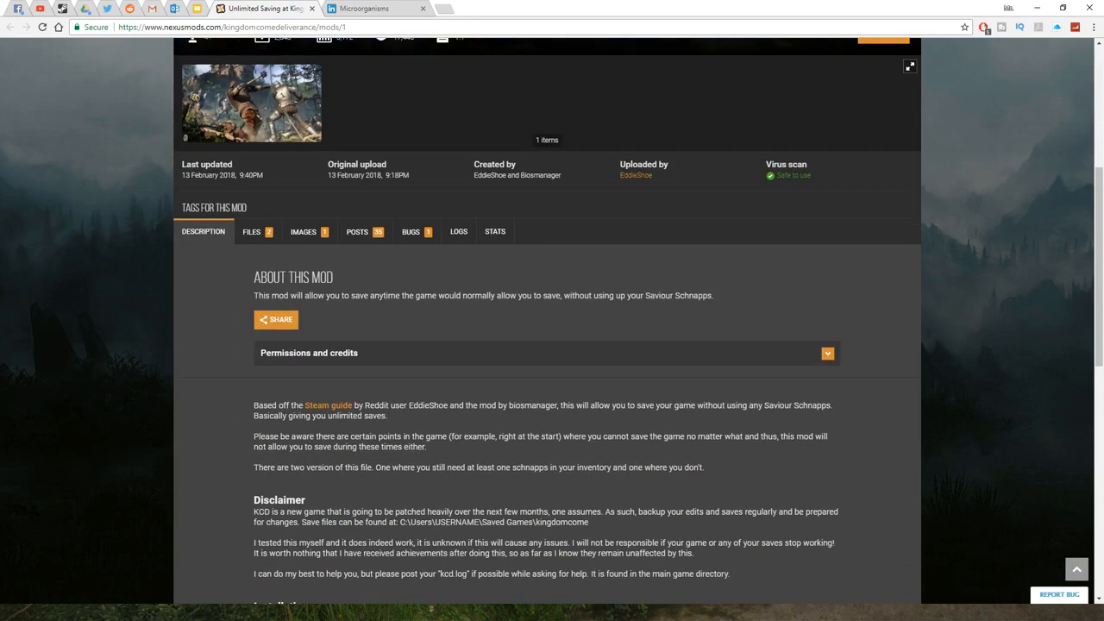
{"action": "scroll", "coordinate": [552, 345], "scroll_direction": "up", "scroll_amount": 2}
{"action": "scroll", "coordinate": [552, 345], "scroll_direction": "down", "scroll_amount": 1}
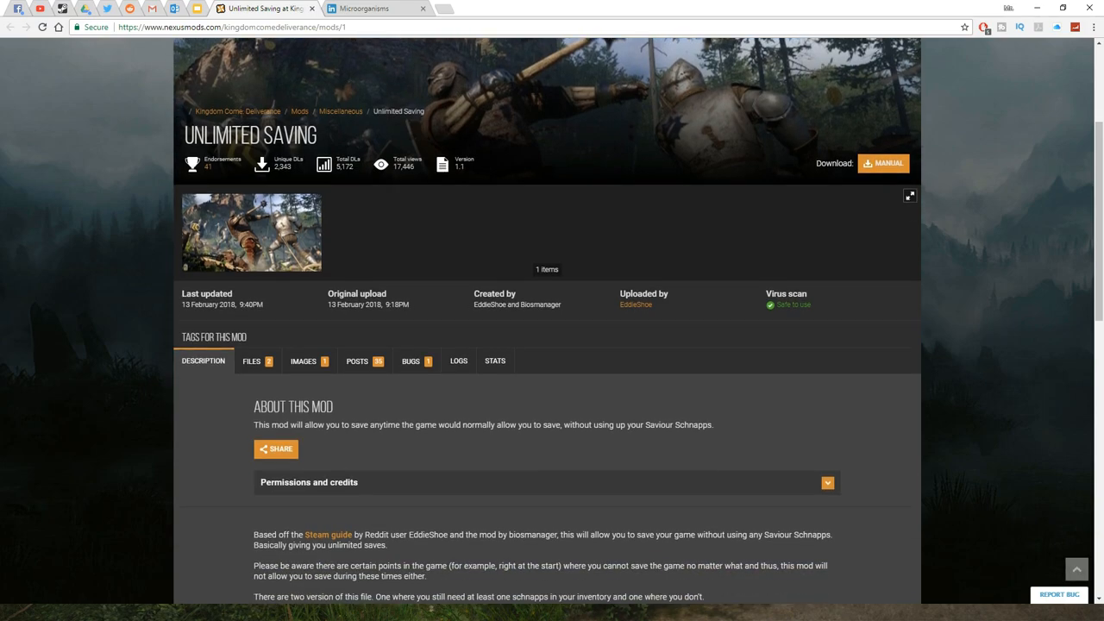
{"action": "scroll", "coordinate": [552, 345], "scroll_direction": "down", "scroll_amount": 1}
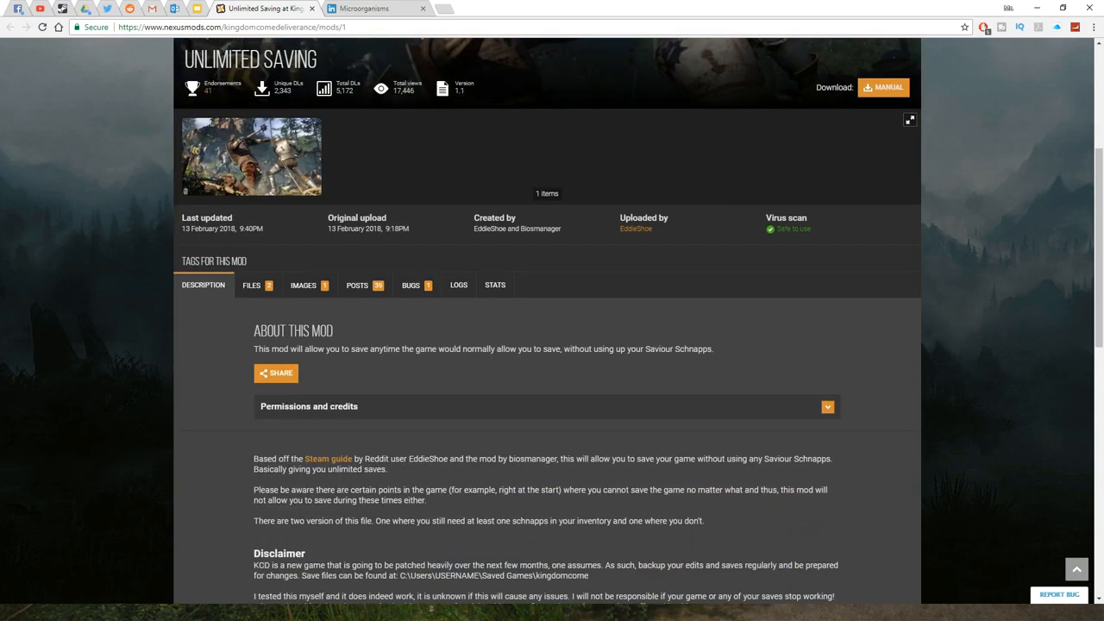
{"action": "scroll", "coordinate": [551, 345], "scroll_direction": "down", "scroll_amount": 2}
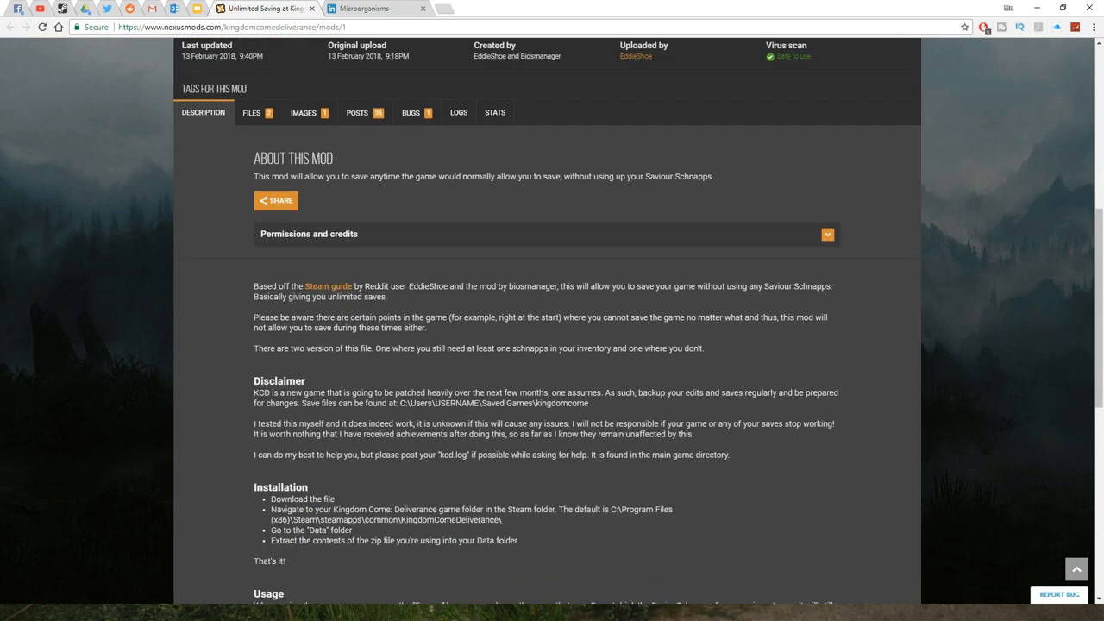
{"action": "scroll", "coordinate": [552, 345], "scroll_direction": "down", "scroll_amount": 2}
{"action": "scroll", "coordinate": [552, 345], "scroll_direction": "up", "scroll_amount": 2}
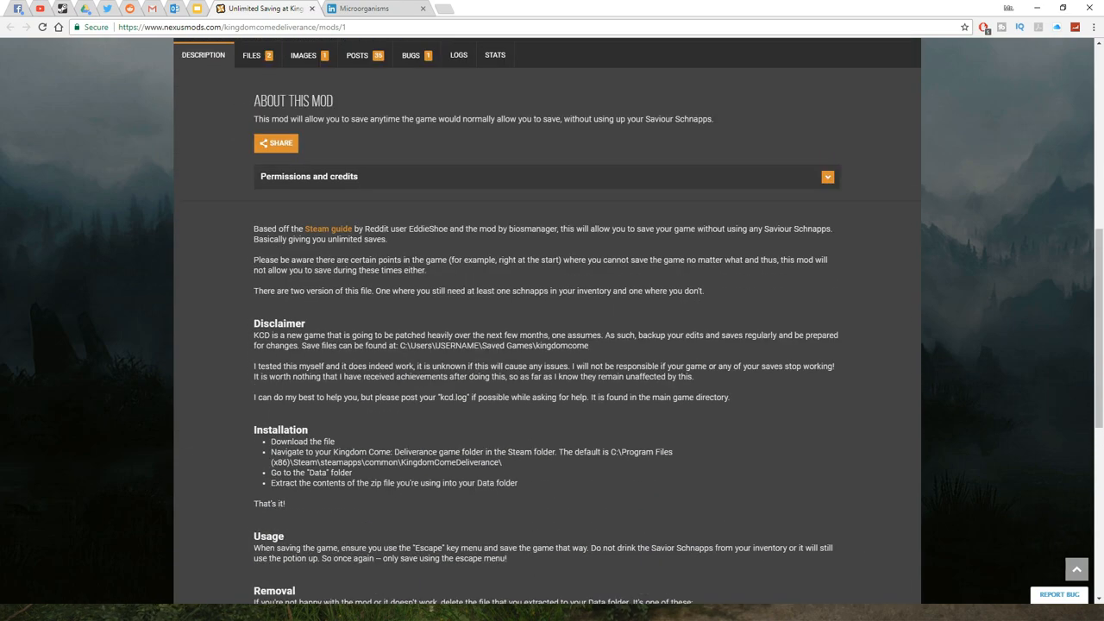
{"action": "scroll", "coordinate": [552, 345], "scroll_direction": "up", "scroll_amount": 1}
{"action": "scroll", "coordinate": [552, 345], "scroll_direction": "up", "scroll_amount": 3}
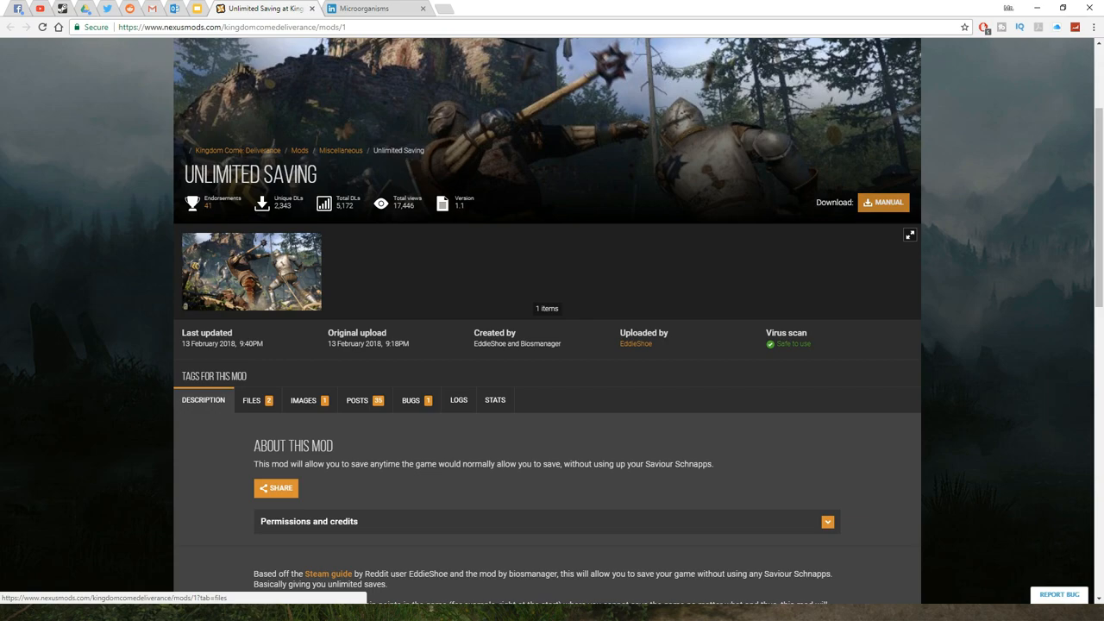
- Manually download the No Schnapps version of Unlimited Saving from the mod's Files list
{"action": "left_click", "coordinate": [883, 202]}
{"action": "scroll", "coordinate": [552, 345], "scroll_direction": "down", "scroll_amount": 2}
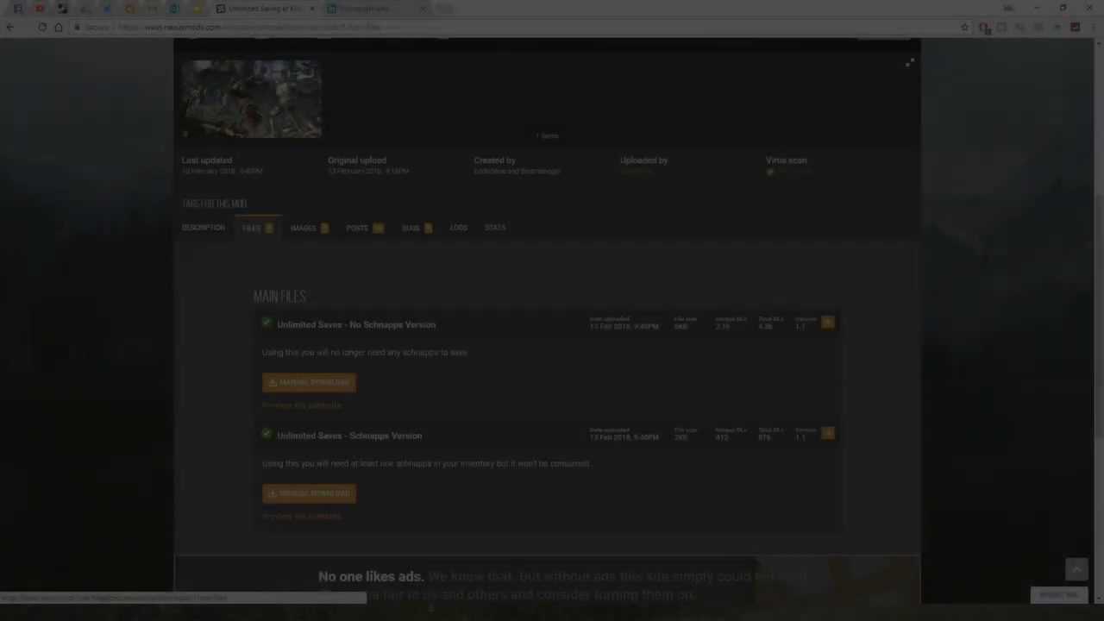
{"action": "left_click", "coordinate": [314, 381]}
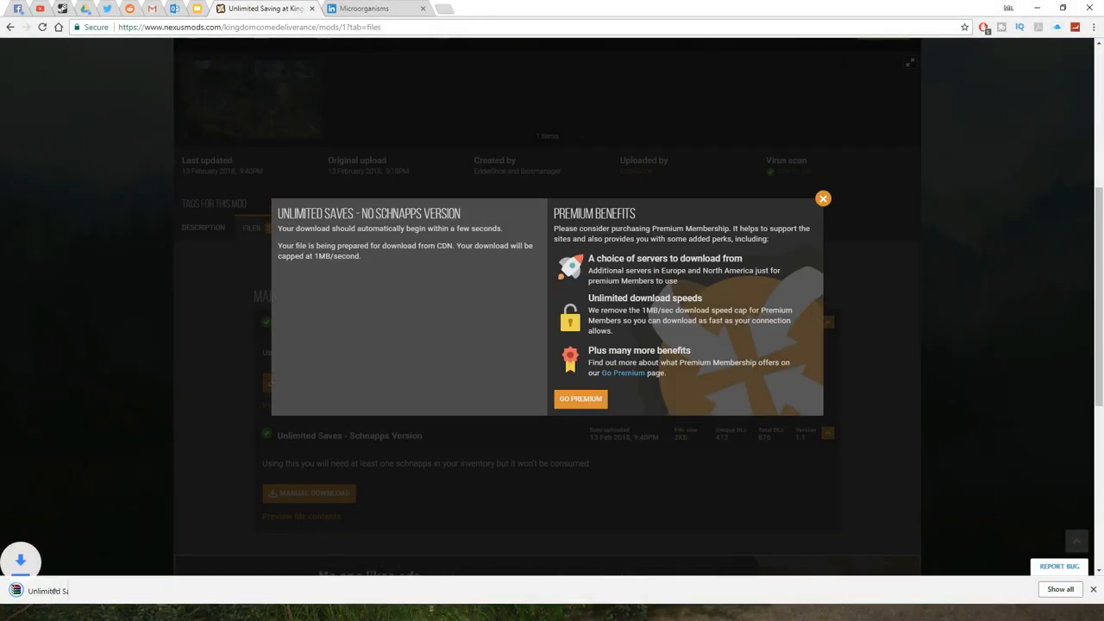
{"action": "right_click", "coordinate": [61, 590]}
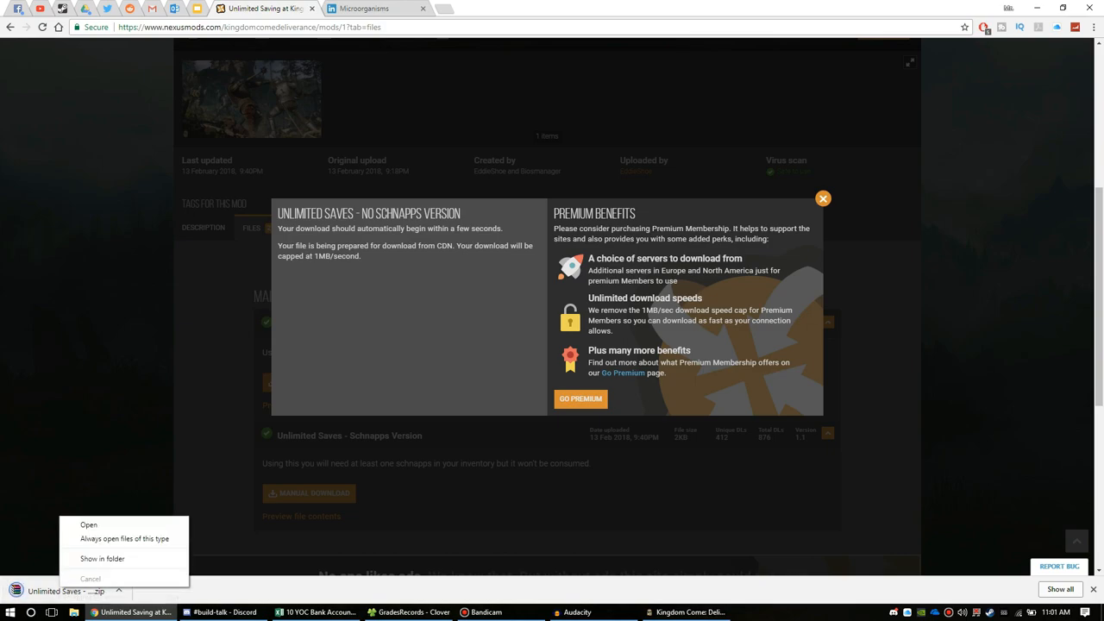
- Locate the downloaded zip in Downloads and view it in WinRAR, dismissing the license reminder
{"action": "left_click", "coordinate": [104, 559]}
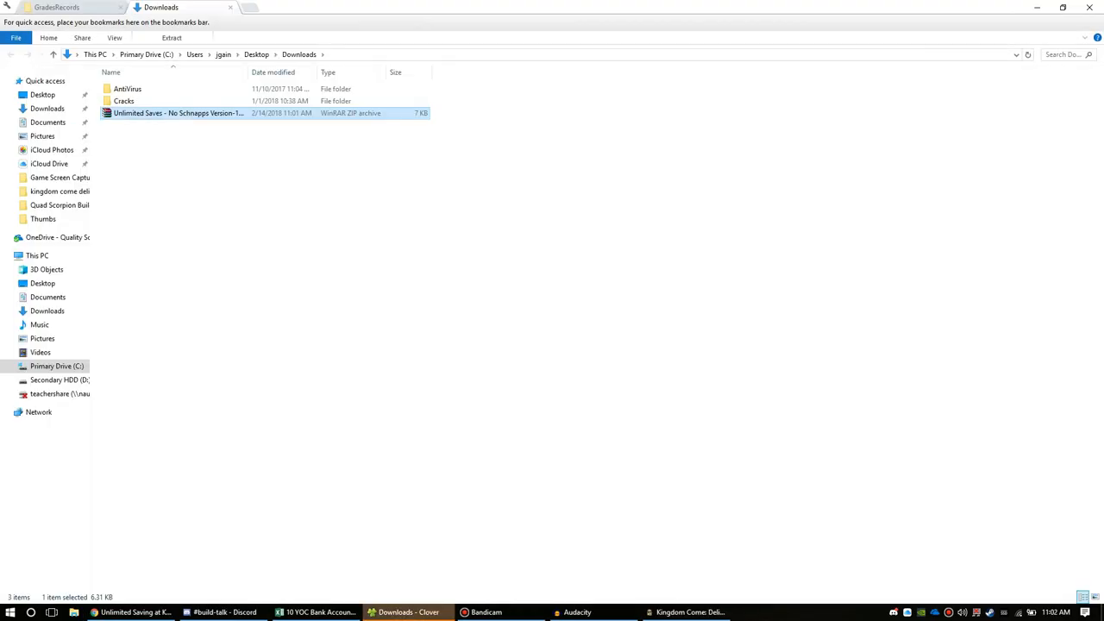
{"action": "double_click", "coordinate": [176, 113]}
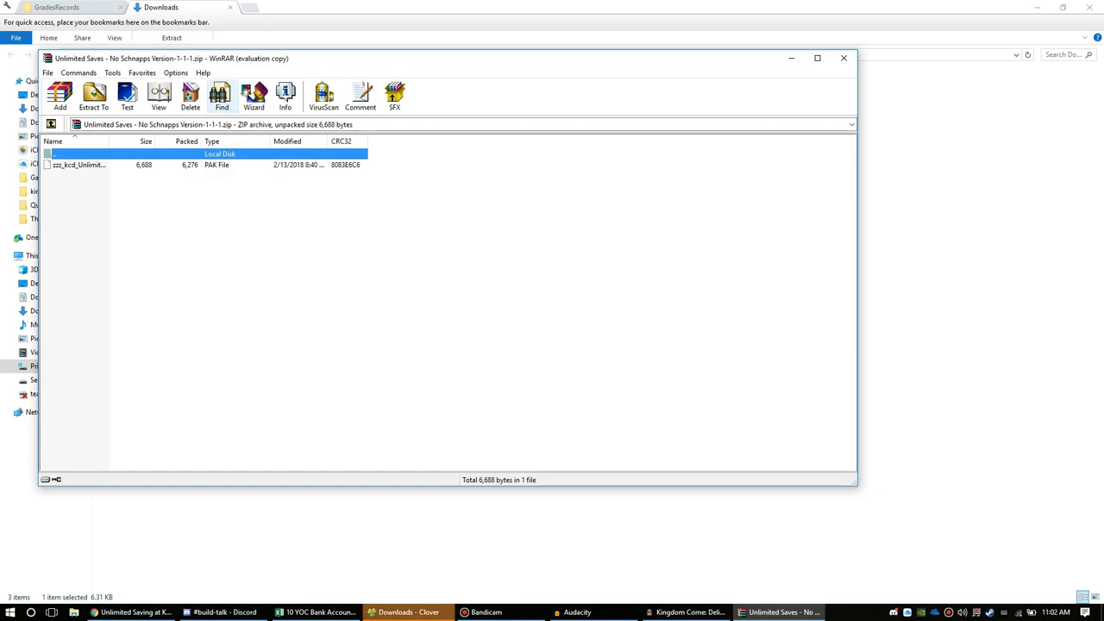
{"action": "left_click_drag", "start_coordinate": [294, 50], "coordinate": [790, 94]}
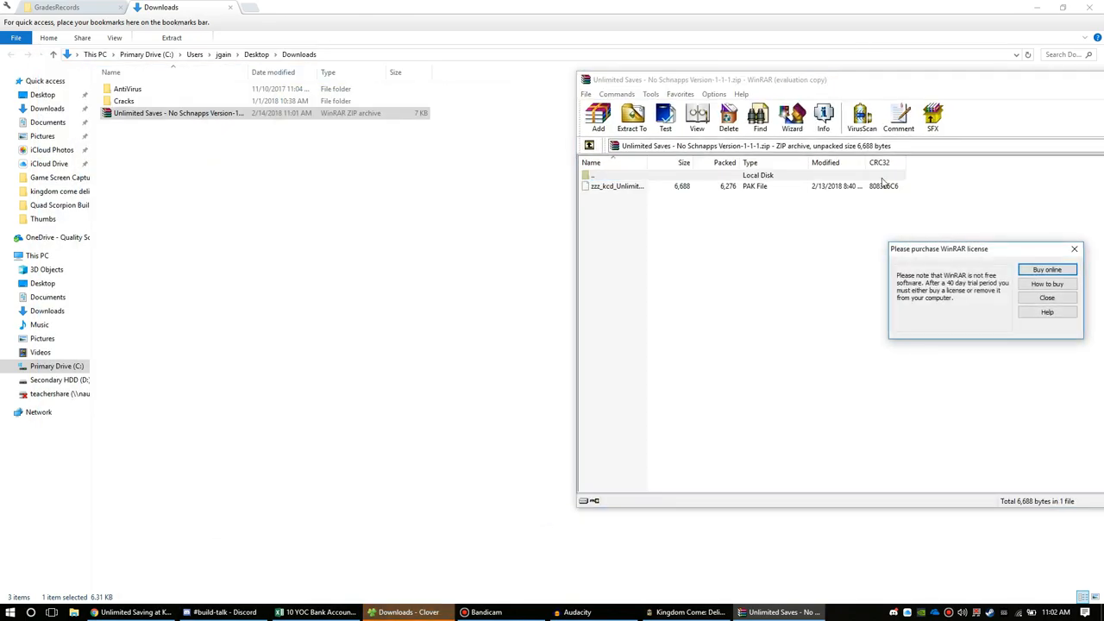
{"action": "left_click", "coordinate": [1046, 297]}
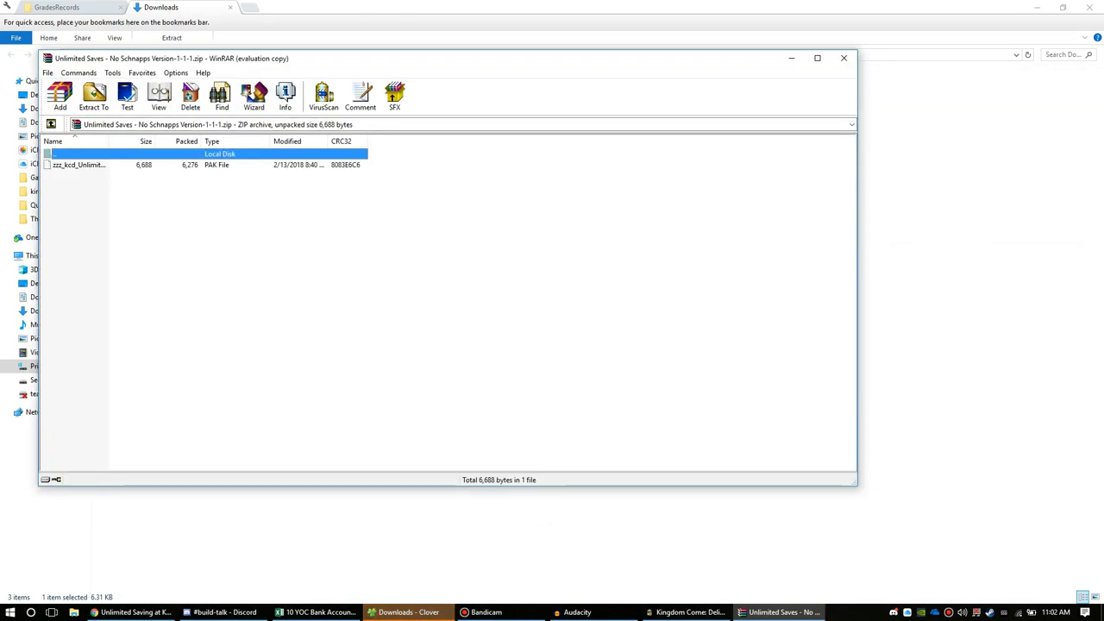
{"action": "left_click_drag", "start_coordinate": [517, 58], "coordinate": [1012, 77]}
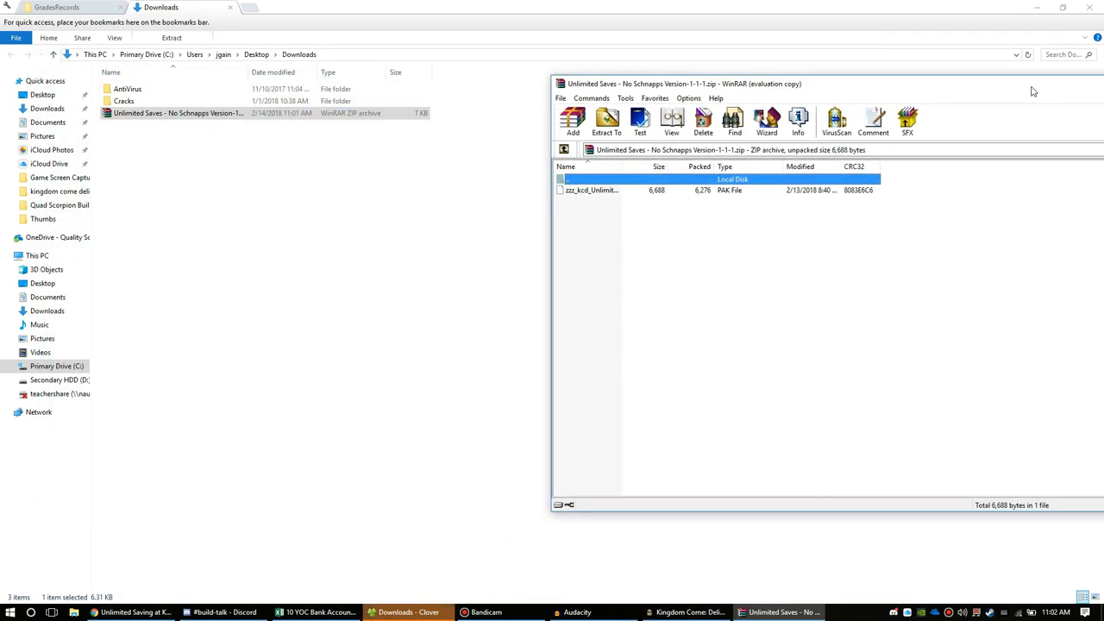
- Extract zzz_kcd_UnlimitedSavingNS.pak from the archive into the Downloads folder
{"action": "left_click_drag", "start_coordinate": [573, 185], "coordinate": [259, 216]}
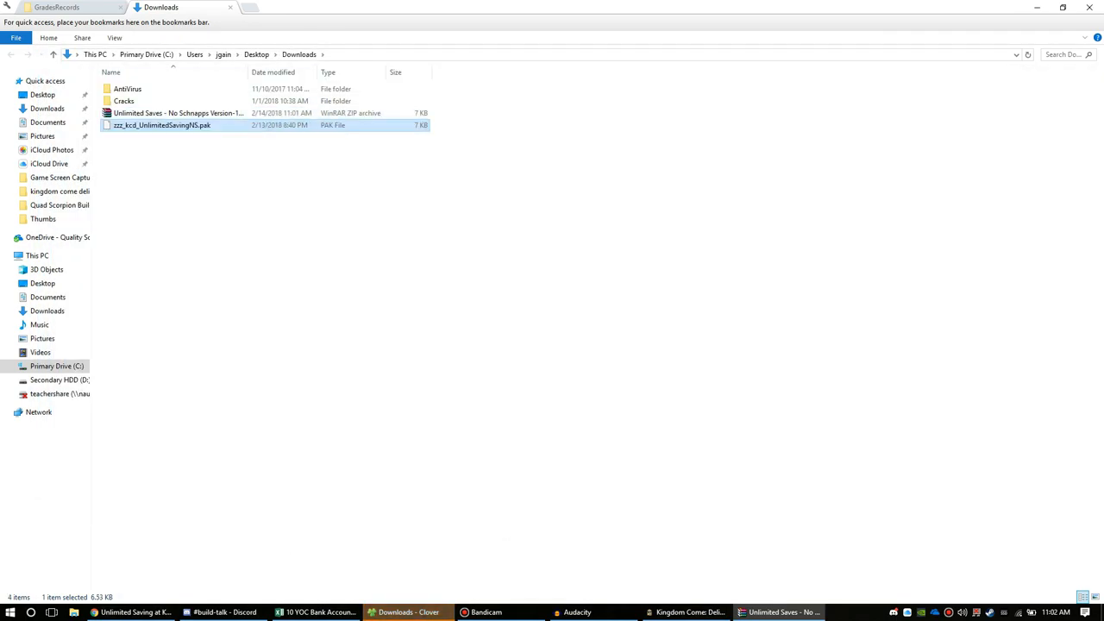
{"action": "right_click", "coordinate": [198, 127]}
- Cut the pak file and browse into Program Files (x86) > Steam > steamapps
{"action": "left_click", "coordinate": [226, 287]}
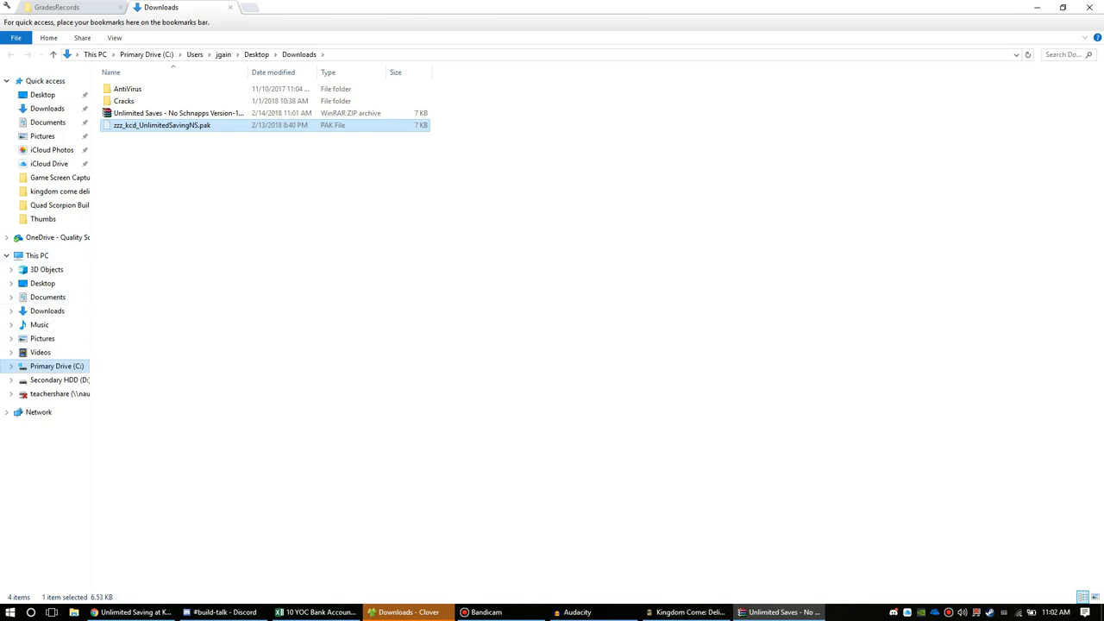
{"action": "left_click", "coordinate": [57, 365]}
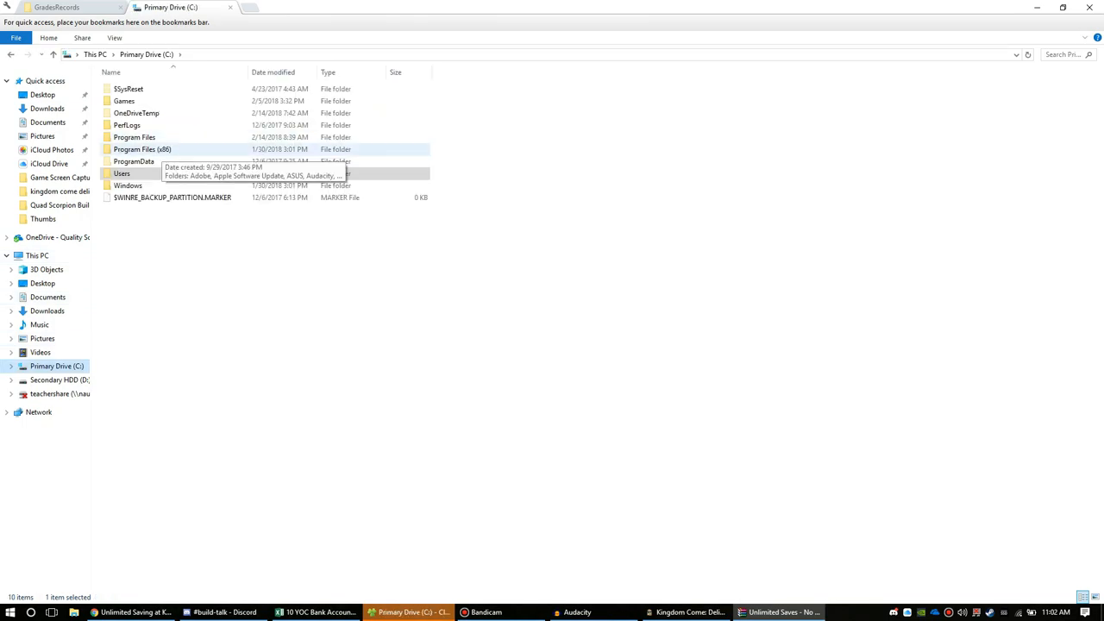
{"action": "double_click", "coordinate": [142, 149]}
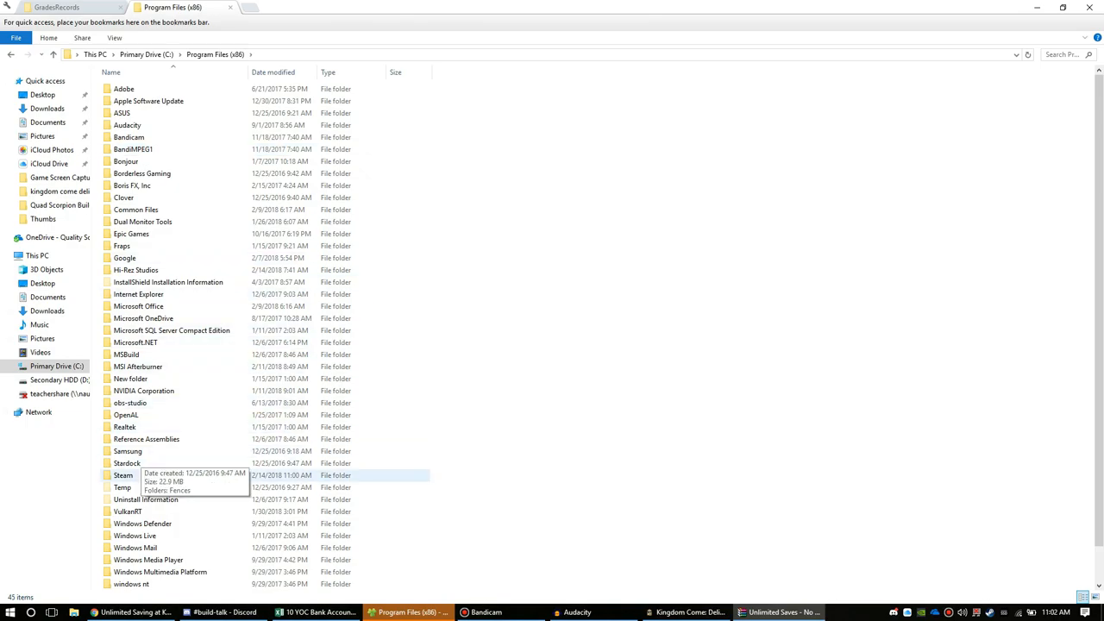
{"action": "left_click", "coordinate": [123, 475]}
{"action": "key", "text": "Return"}
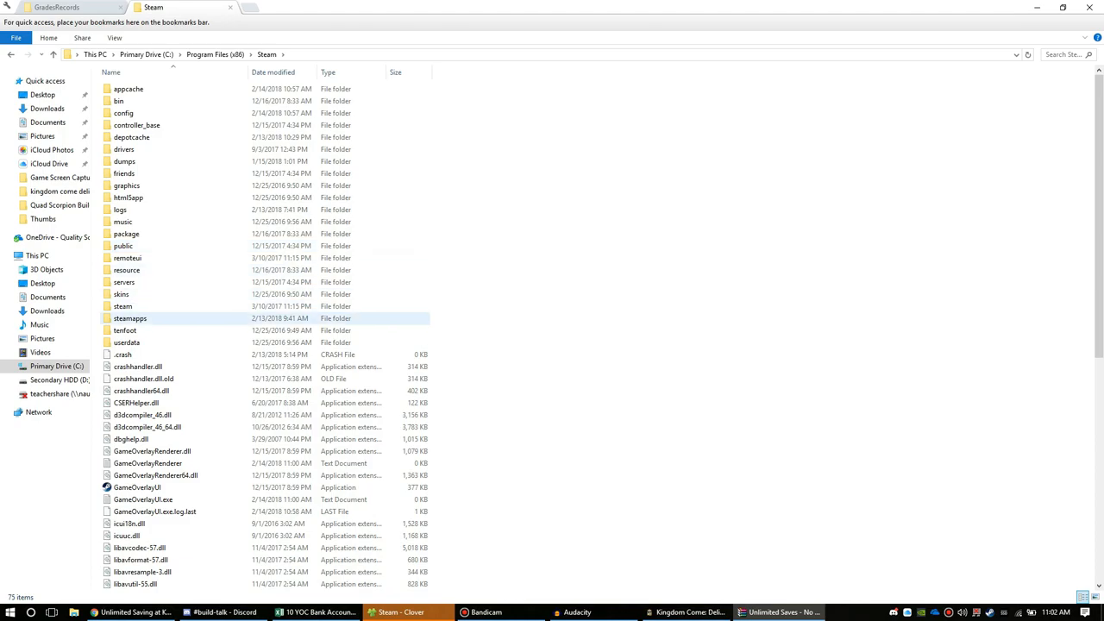
{"action": "double_click", "coordinate": [130, 319]}
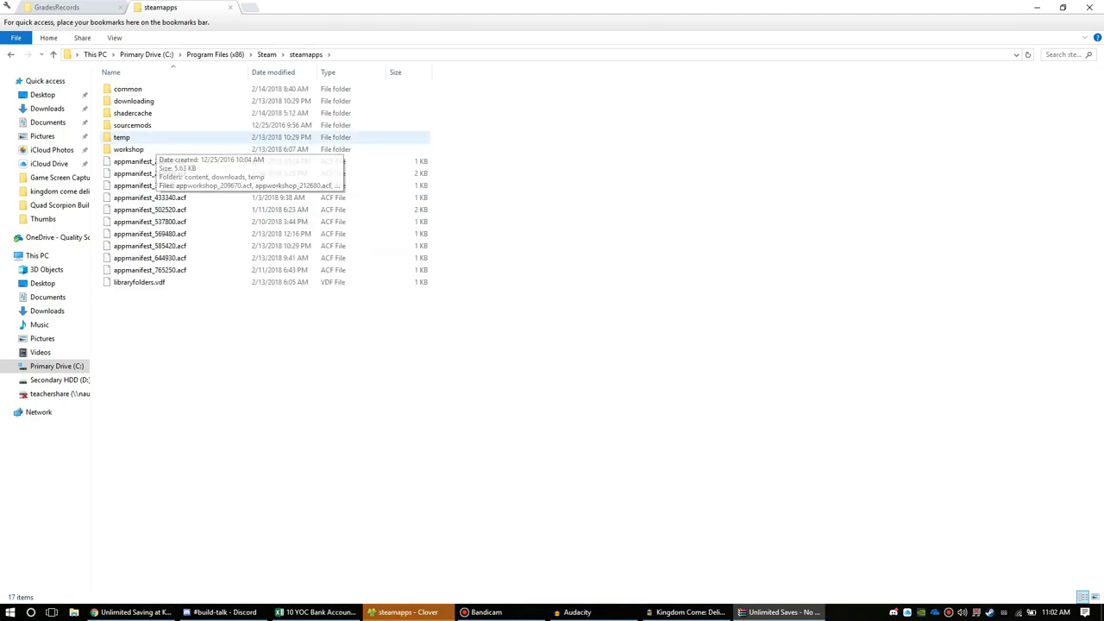
- Reach common > KingdomComeDeliverance > Data for the mod, then return to the running game
{"action": "double_click", "coordinate": [128, 89]}
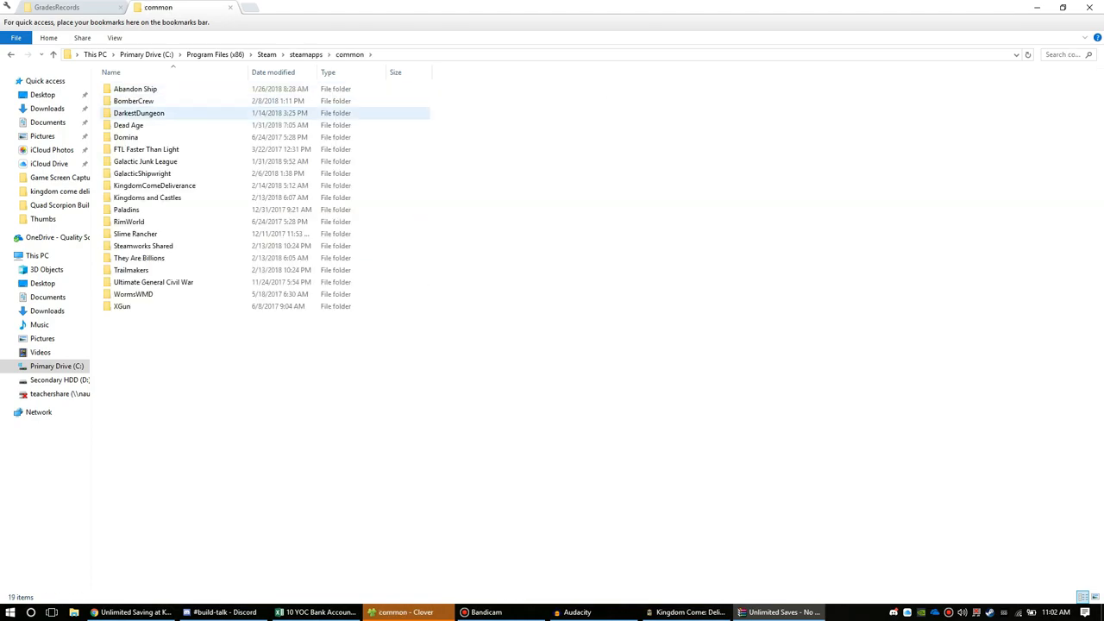
{"action": "double_click", "coordinate": [155, 186]}
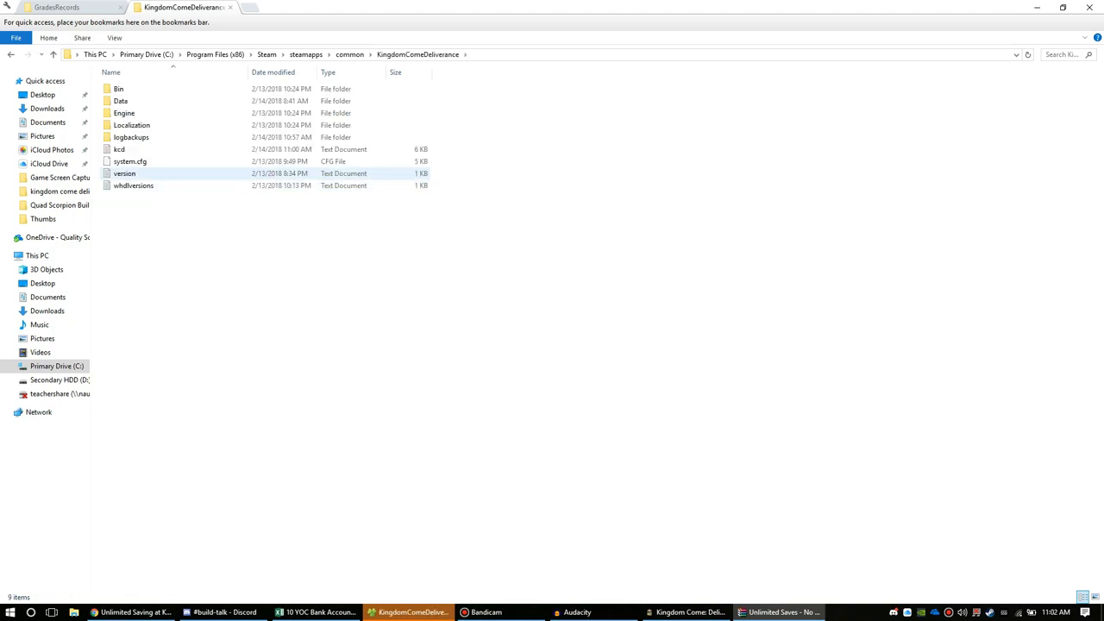
{"action": "left_click", "coordinate": [172, 100]}
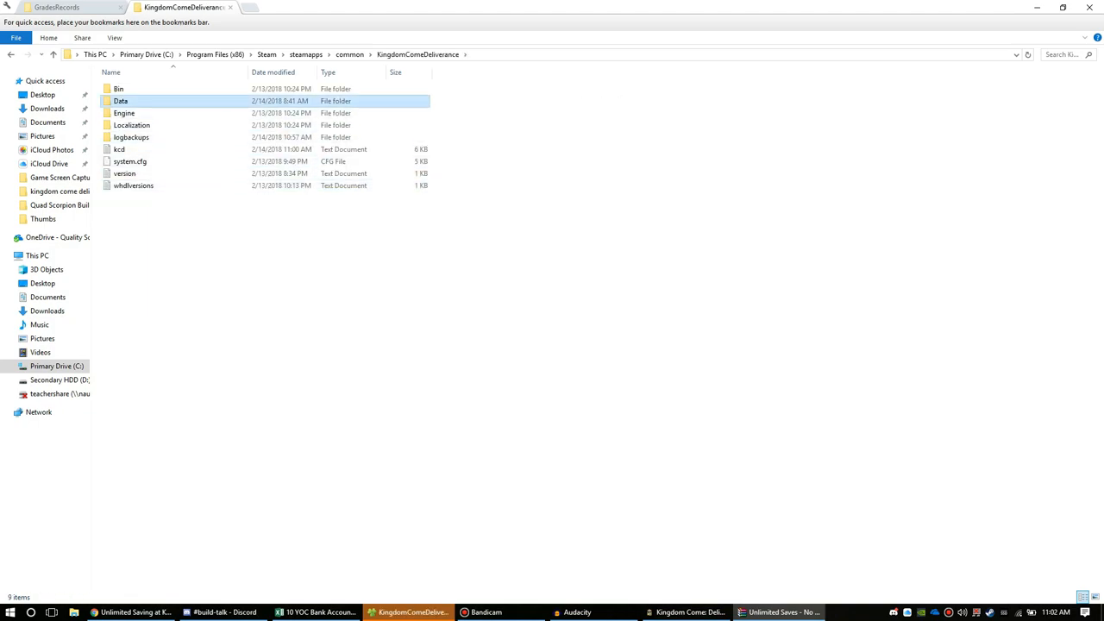
{"action": "key", "text": "Return"}
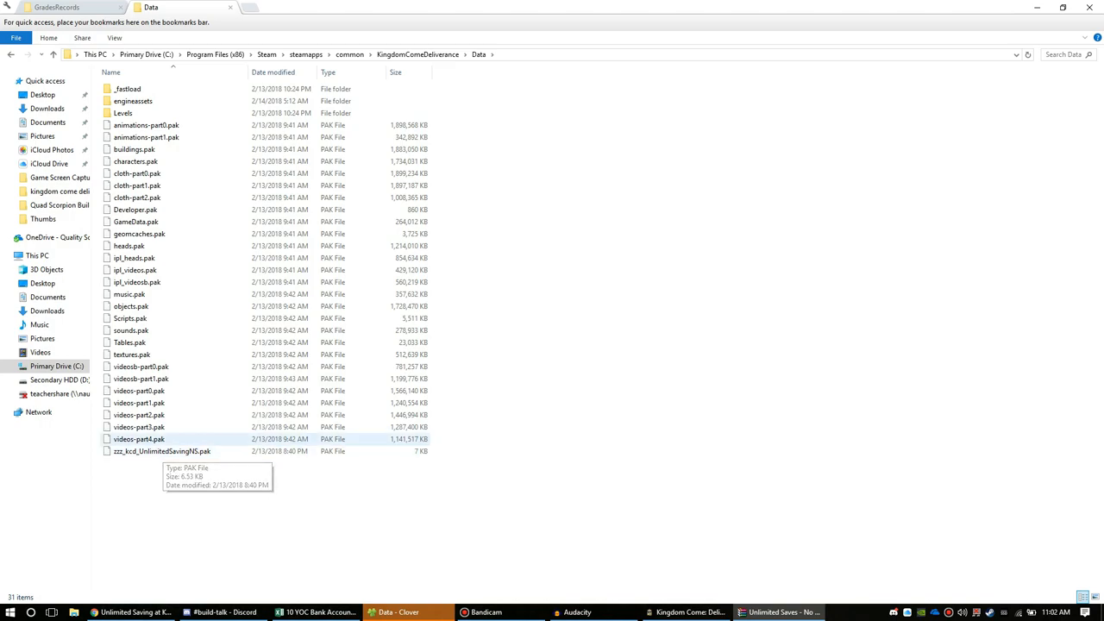
{"action": "left_click", "coordinate": [685, 611]}
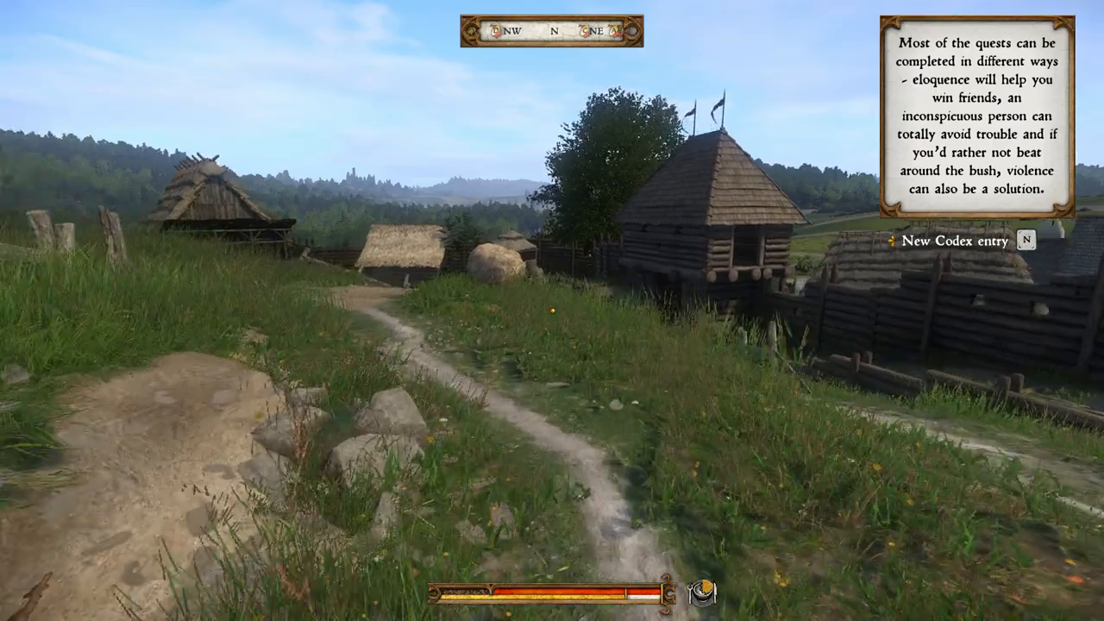
- Save the game from the pause menu, confirm 'Game saved!', resume and walk forward
{"action": "key", "text": "Escape"}
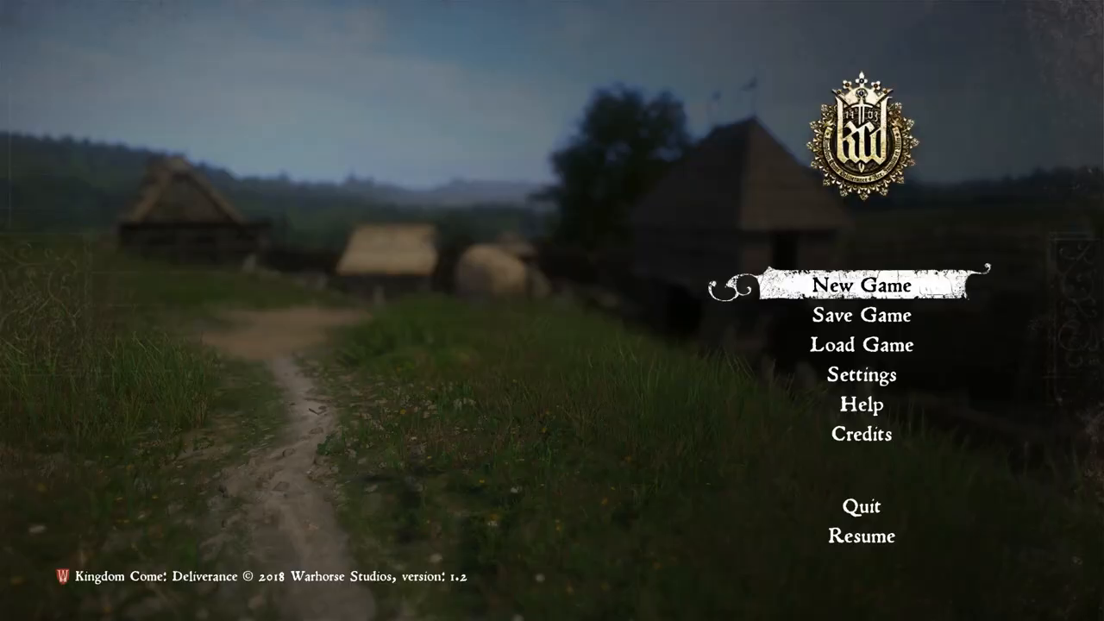
{"action": "key", "text": "Down"}
{"action": "key", "text": "Return"}
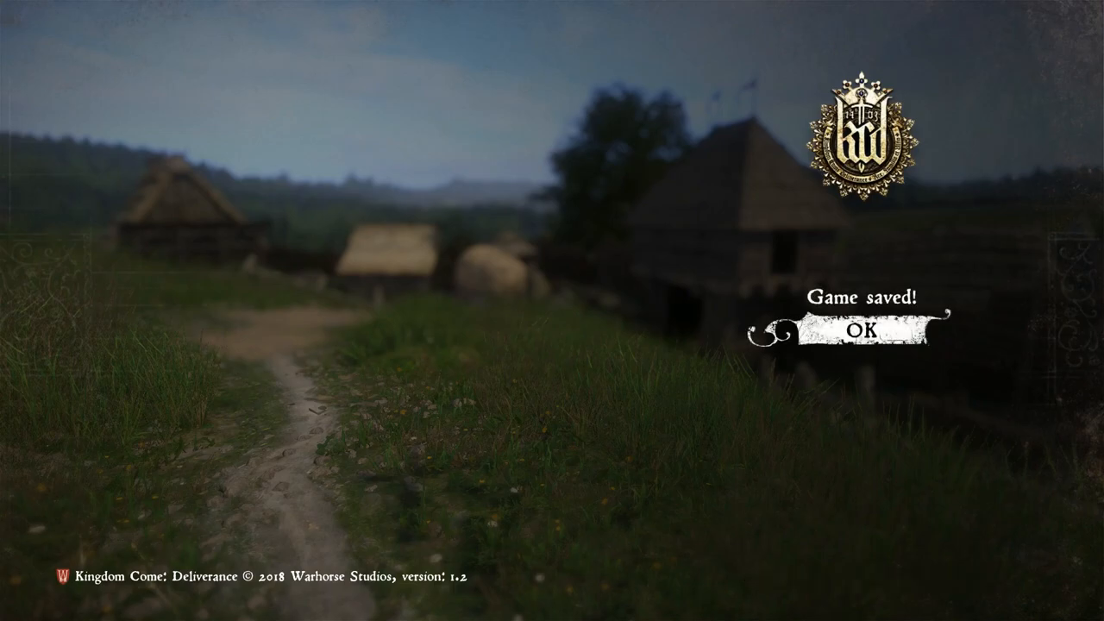
{"action": "key", "text": "Return"}
{"action": "key", "text": "Up"}
{"action": "key", "text": "Down"}
{"action": "key", "text": "Down"}
{"action": "key", "text": "Down"}
{"action": "key", "text": "Down"}
{"action": "key", "text": "Down"}
{"action": "key", "text": "Down"}
{"action": "key", "text": "Down"}
{"action": "key", "text": "Return"}
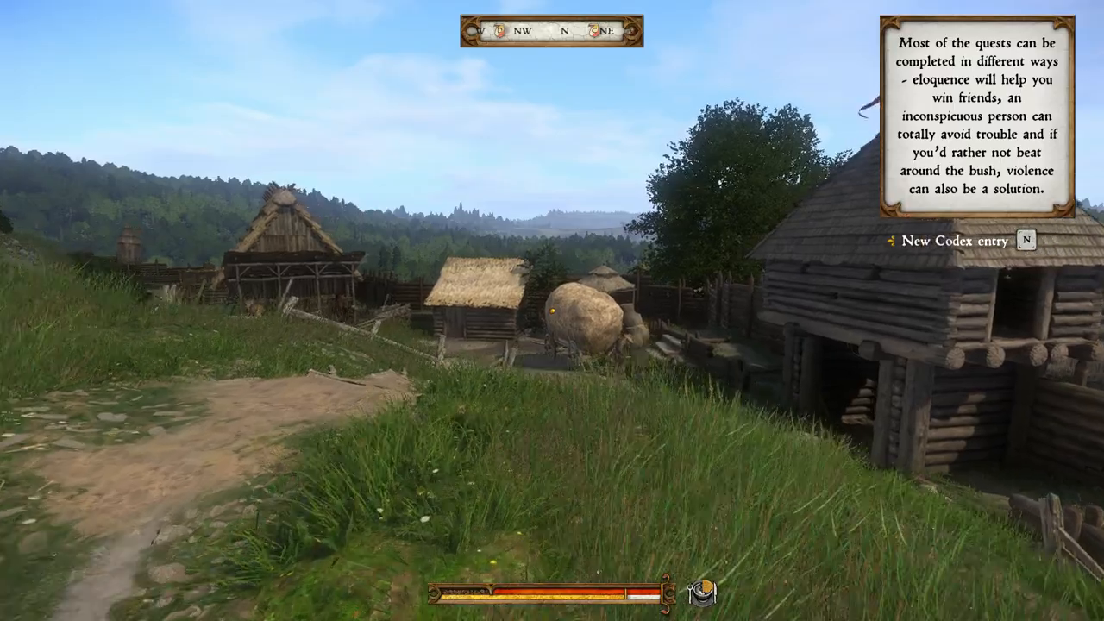
{"action": "key", "text": "w"}
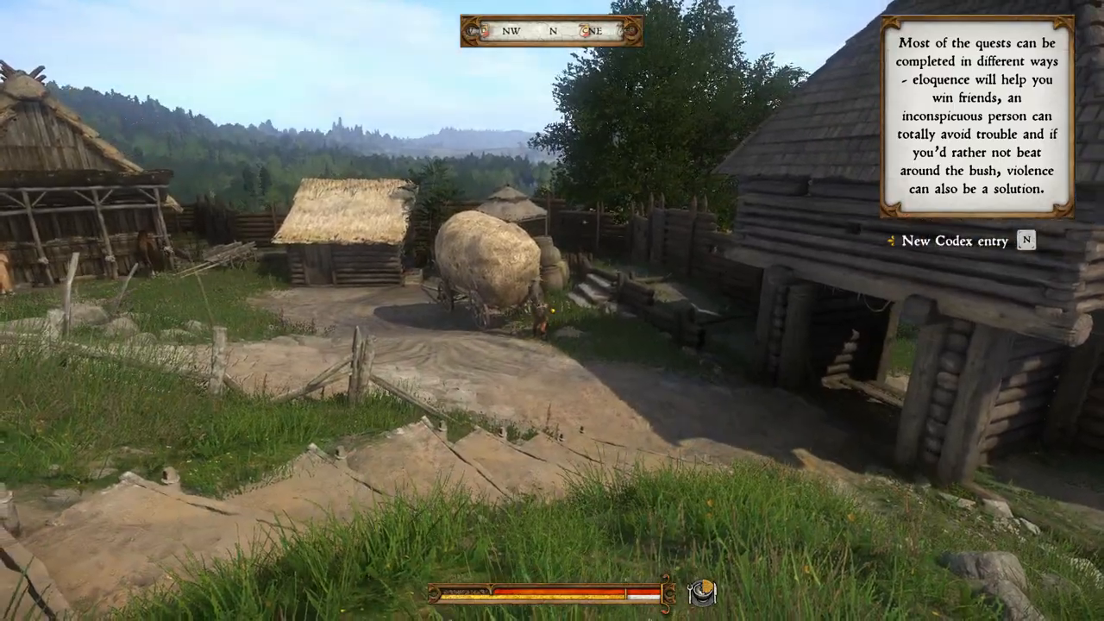
- Save a second time right away, again confirmed by 'Game saved!', and browse the pause menu
{"action": "key", "text": "Escape"}
{"action": "key", "text": "Up"}
{"action": "key", "text": "Up"}
{"action": "key", "text": "Up"}
{"action": "key", "text": "Up"}
{"action": "key", "text": "Return"}
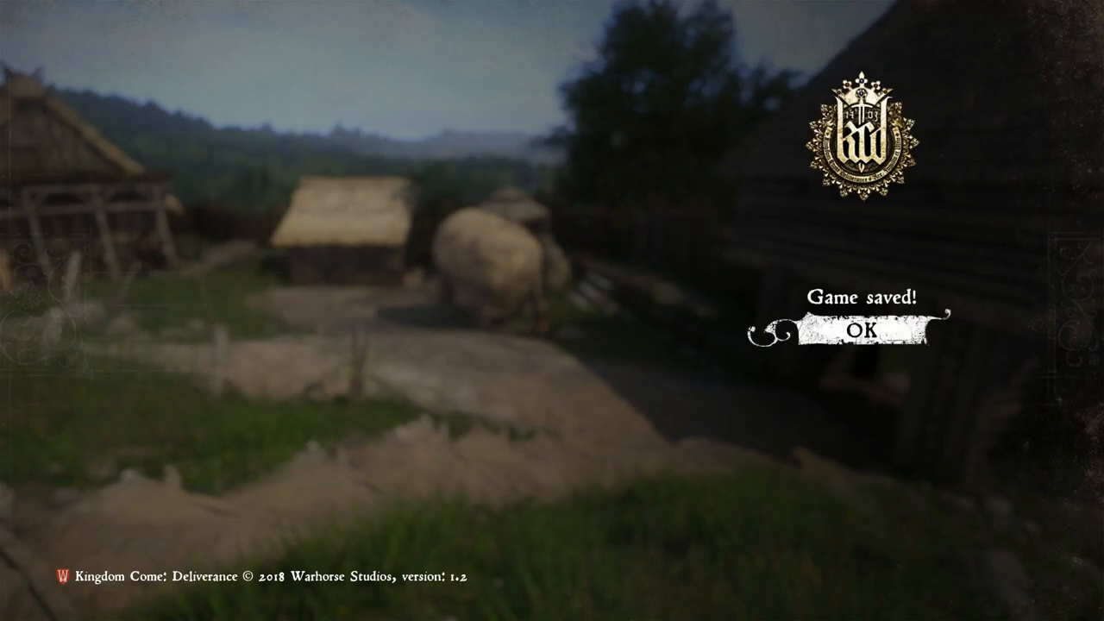
{"action": "key", "text": "Return"}
{"action": "key", "text": "Down"}
{"action": "key", "text": "Down"}
{"action": "key", "text": "Down"}
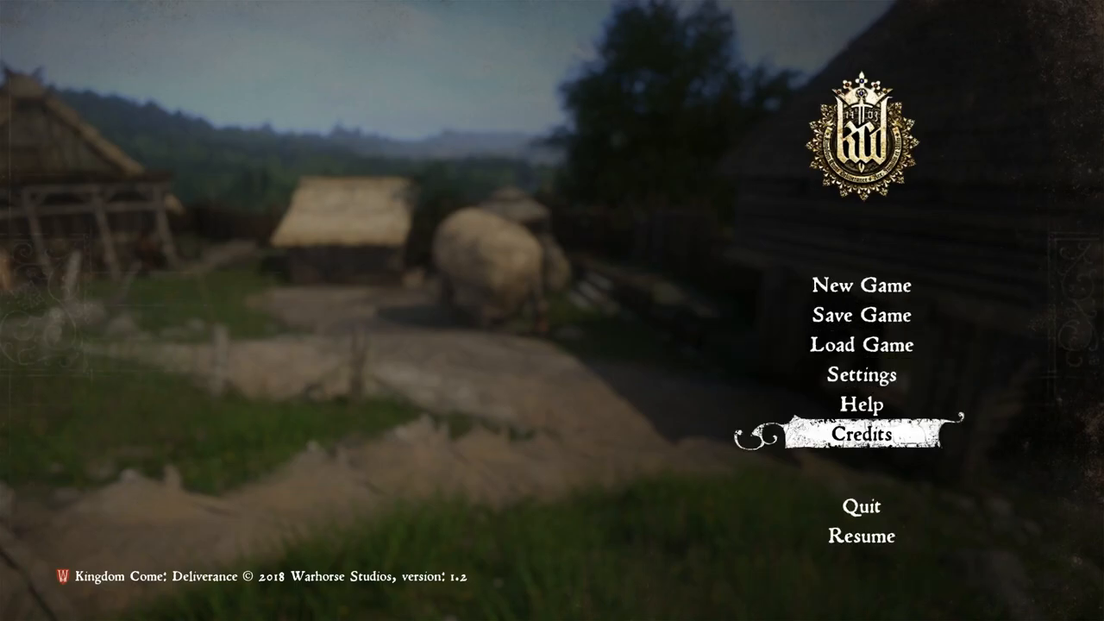
{"action": "key", "text": "Down"}
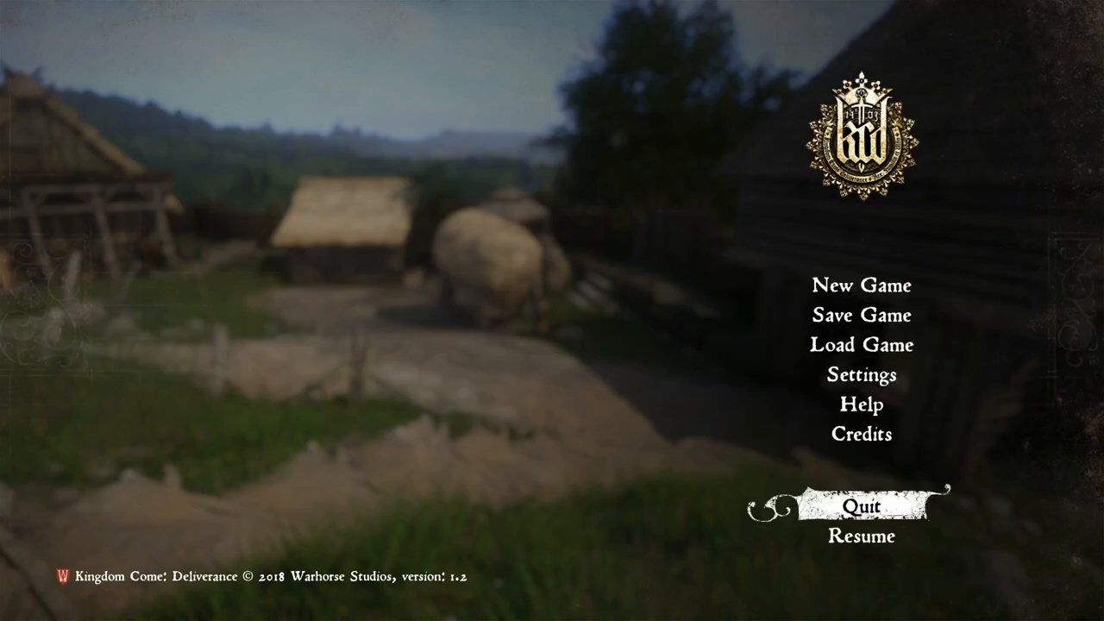
{"action": "key", "text": "Up"}
{"action": "key", "text": "Up"}
{"action": "key", "text": "Down"}
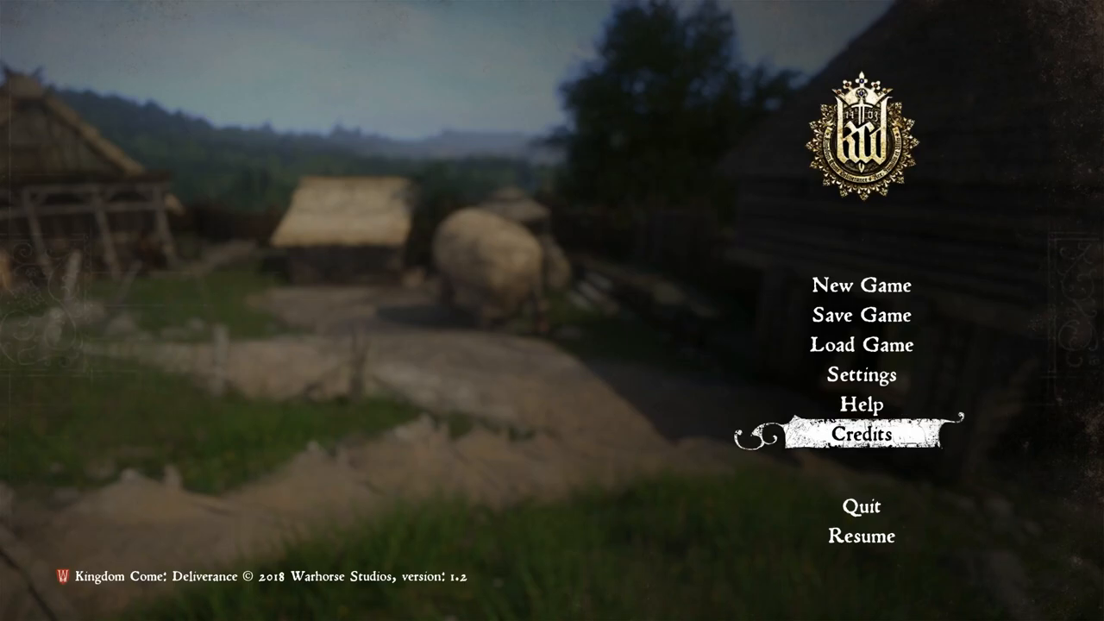
{"action": "key", "text": "Down"}
{"action": "key", "text": "Down"}
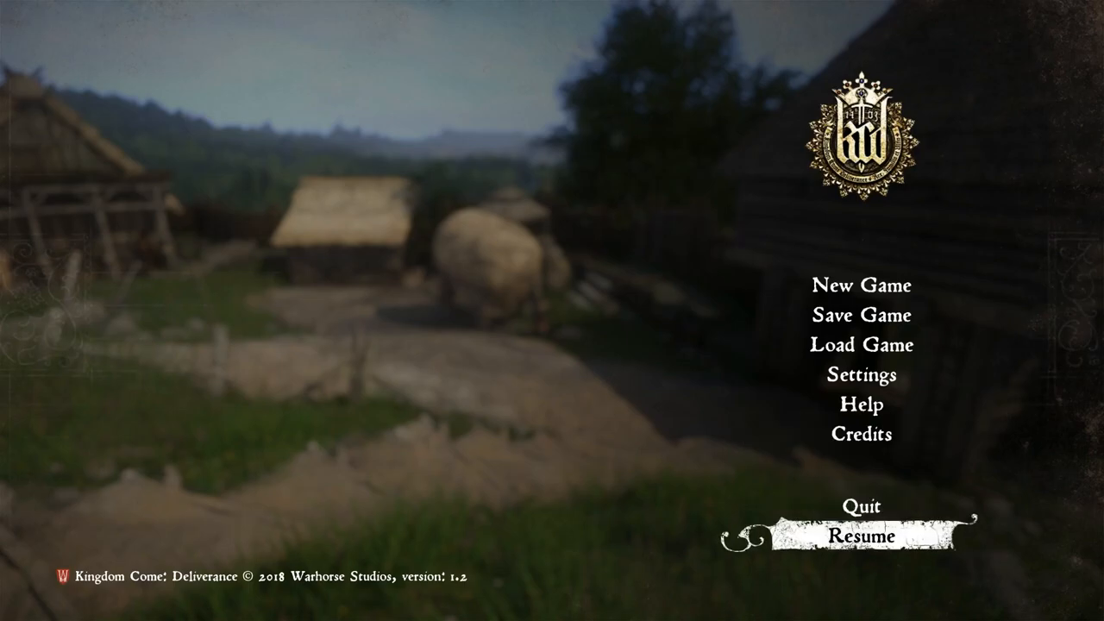
{"action": "key", "text": "Up"}
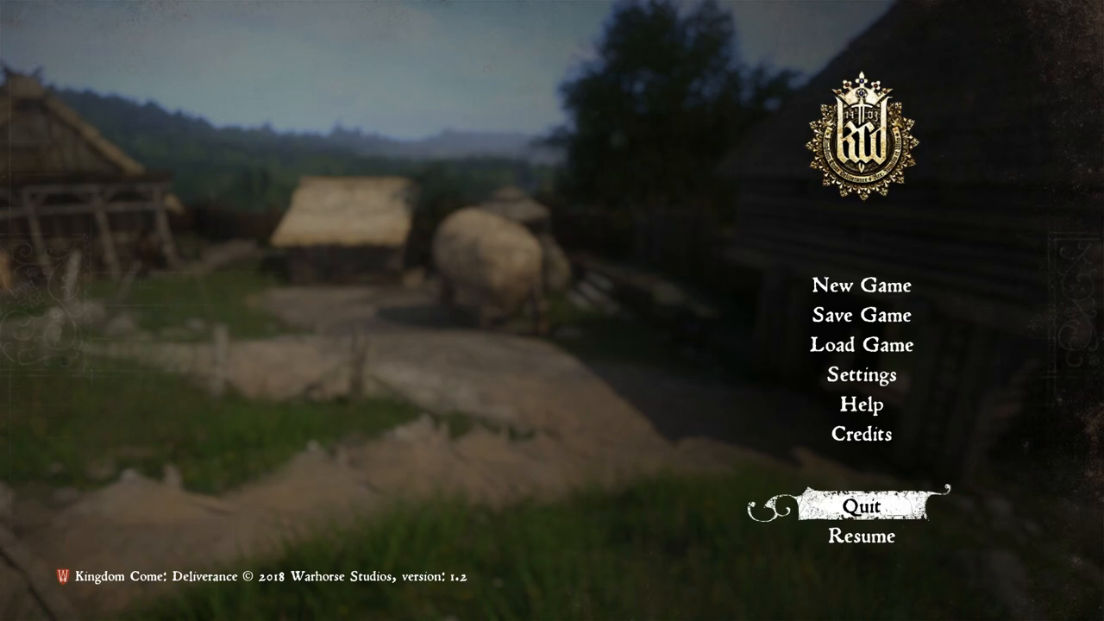
{"action": "key", "text": "Up"}
{"action": "key", "text": "Up"}
{"action": "key", "text": "Up"}
{"action": "key", "text": "Up"}
{"action": "key", "text": "Up"}
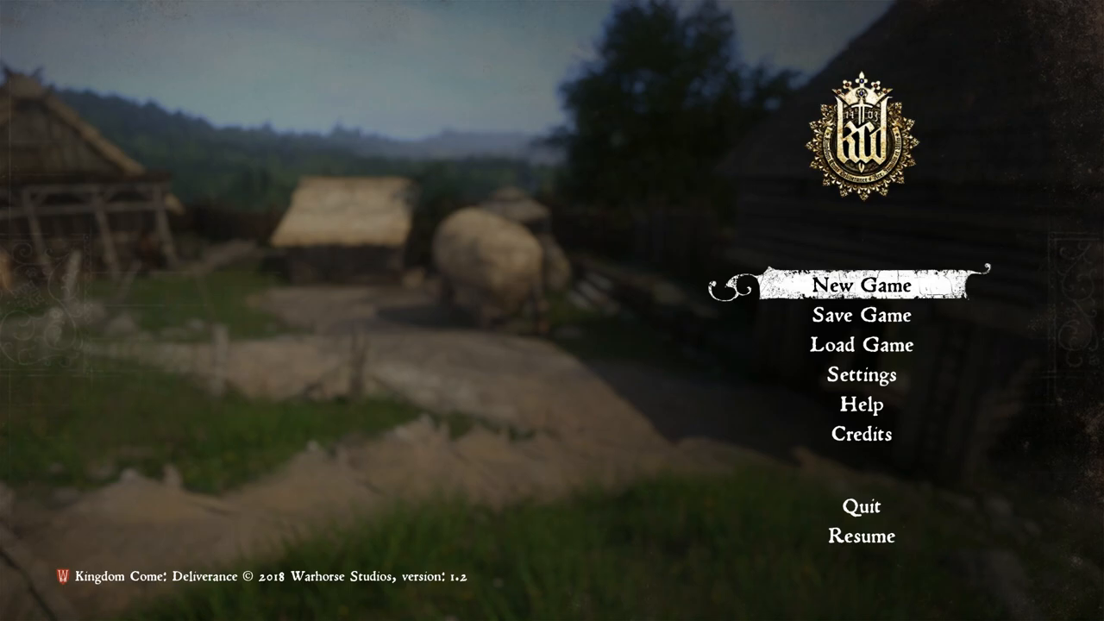
{"action": "key", "text": "Down"}
{"action": "key", "text": "Down"}
{"action": "key", "text": "Down"}
{"action": "key", "text": "Down"}
{"action": "key", "text": "Down"}
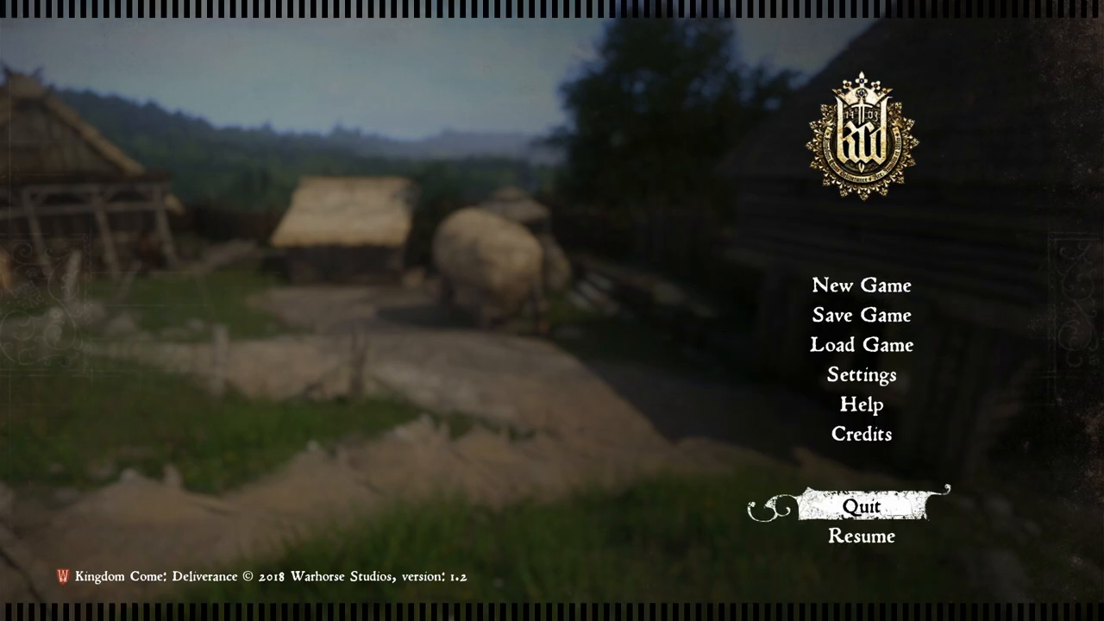